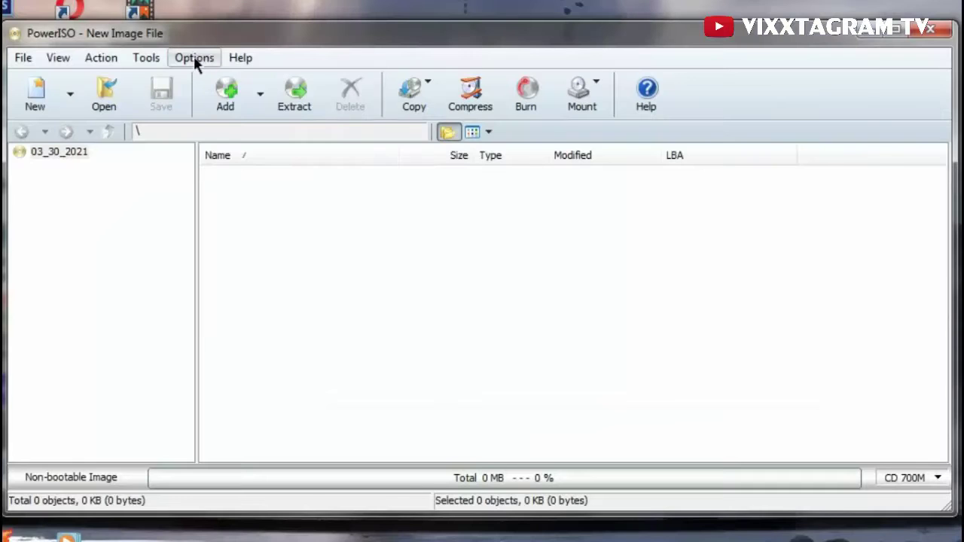
Step: Open the PowerISO configuration and examine the full list of file associations
click(334, 114)
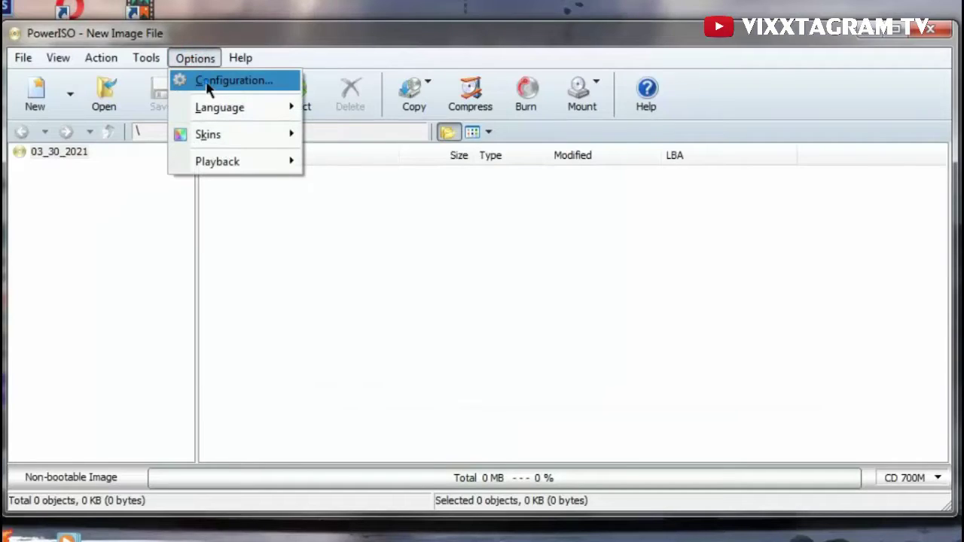
click(226, 80)
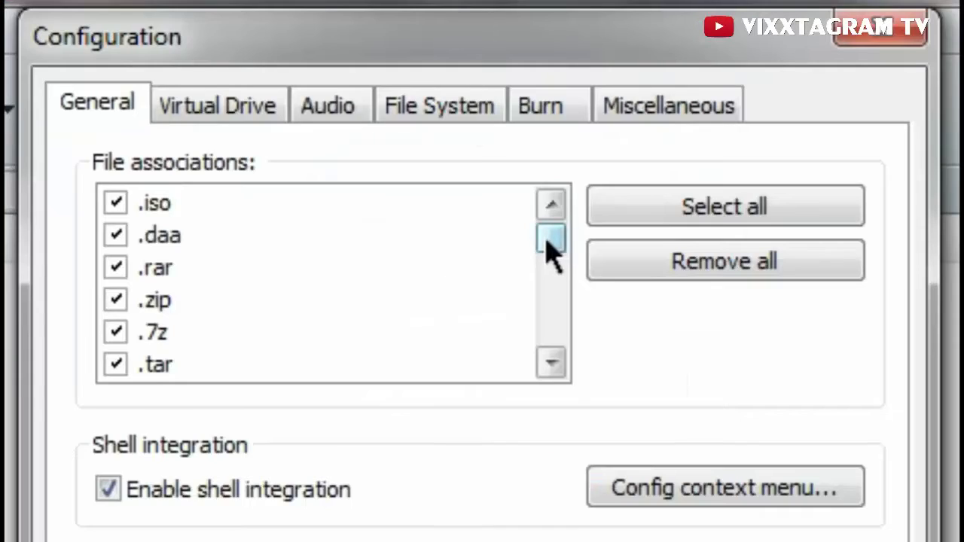
drag(545, 241, 558, 351)
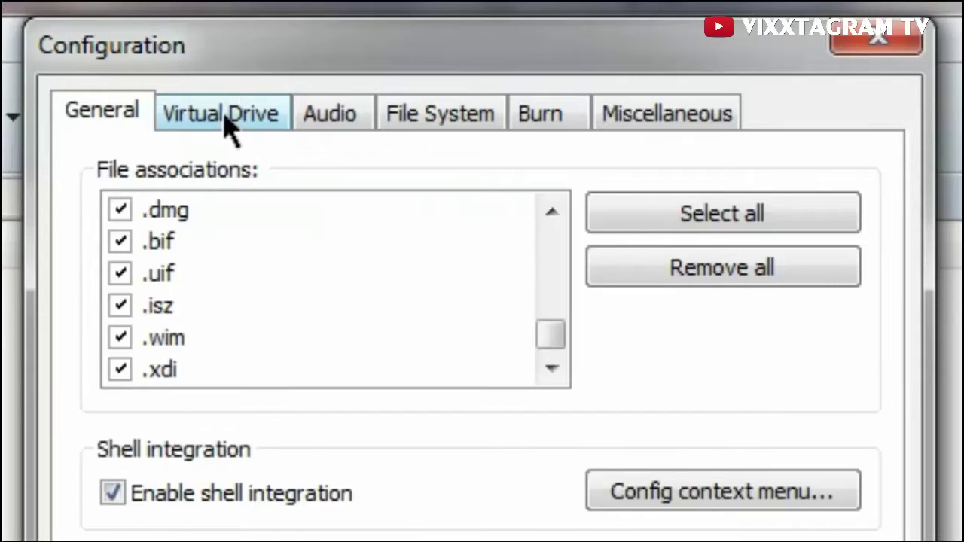
Step: Set the number of virtual drives to 2 drives in the virtual drive configuration
click(230, 127)
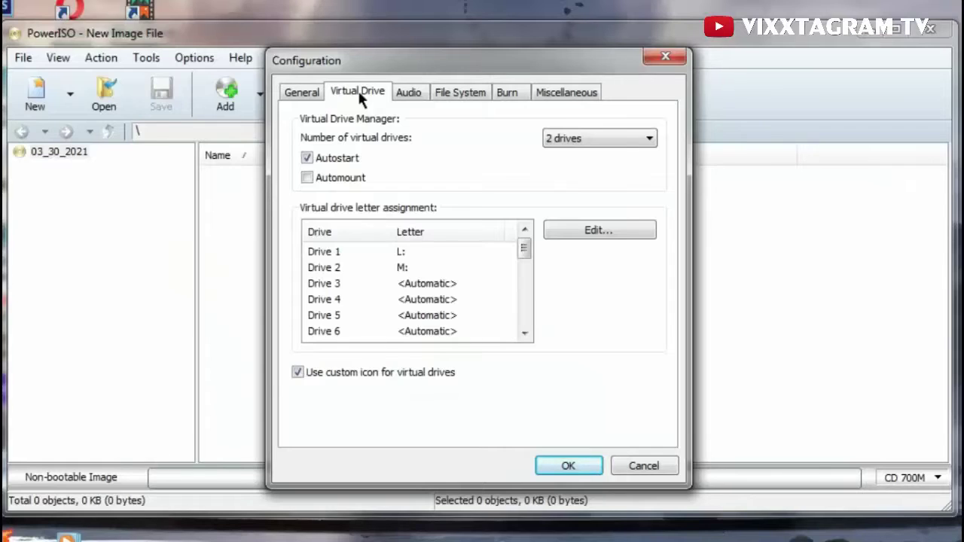
click(586, 140)
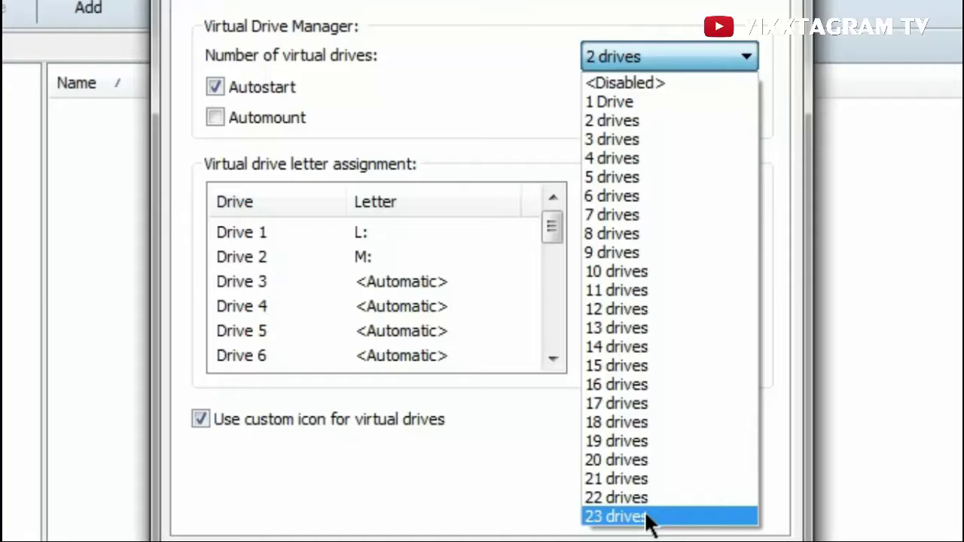
click(636, 120)
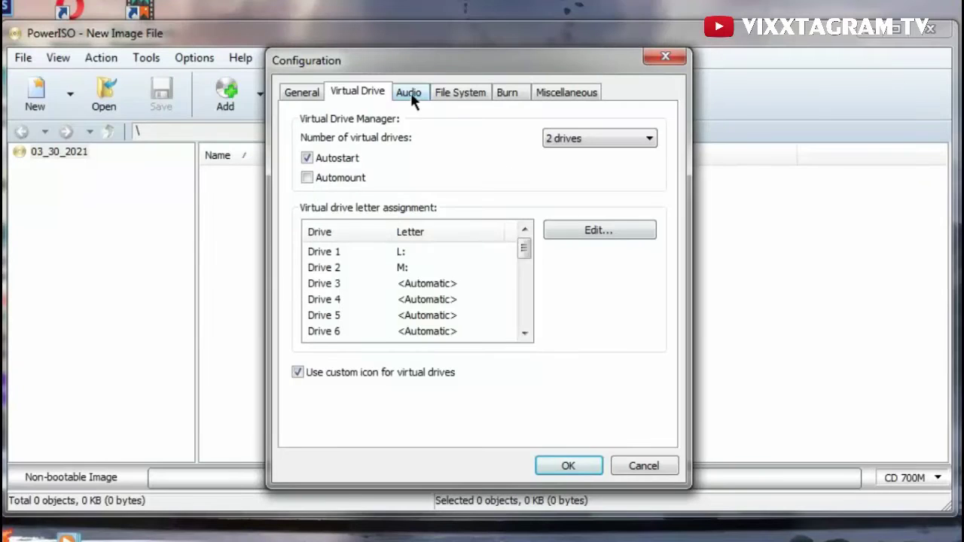
Step: Review the audio, file system, burn and miscellaneous settings, then accept the configuration and close PowerISO
click(409, 93)
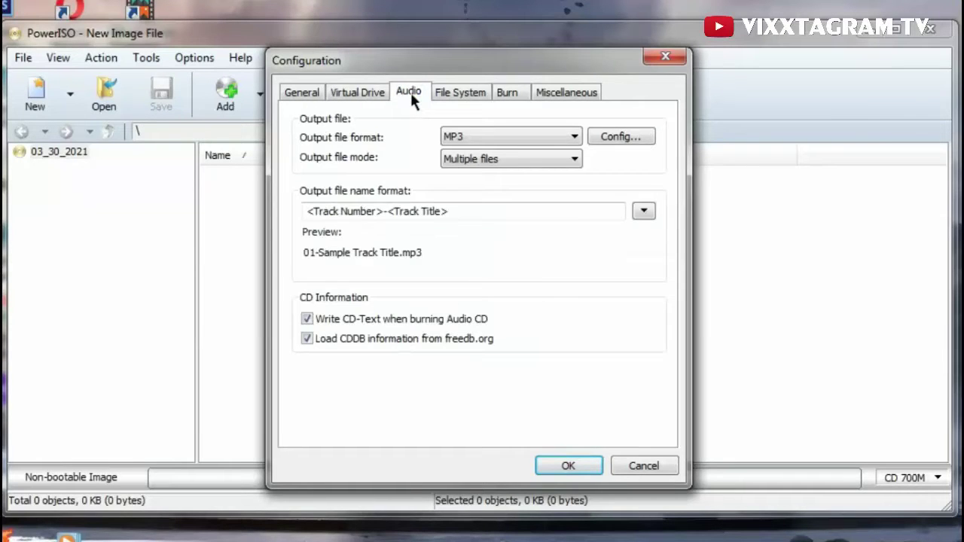
click(461, 94)
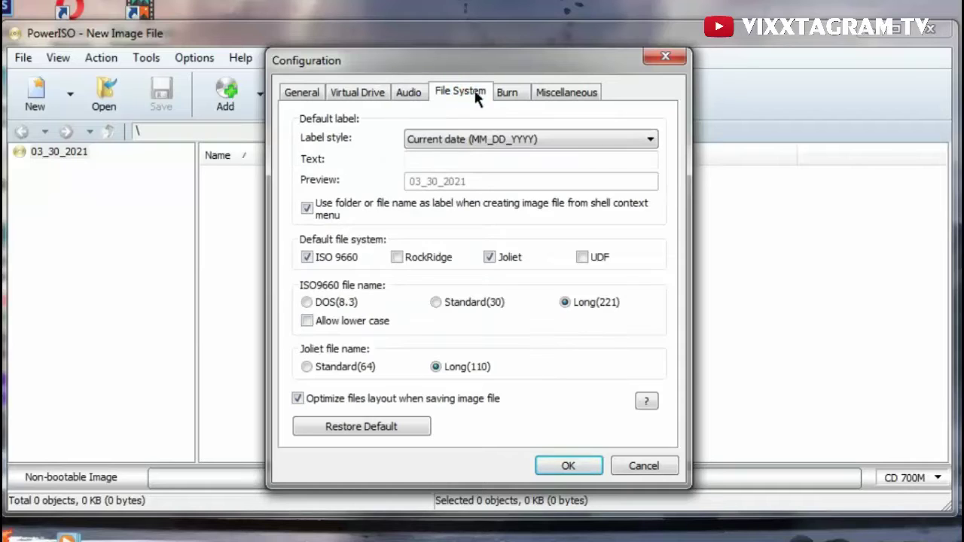
click(515, 101)
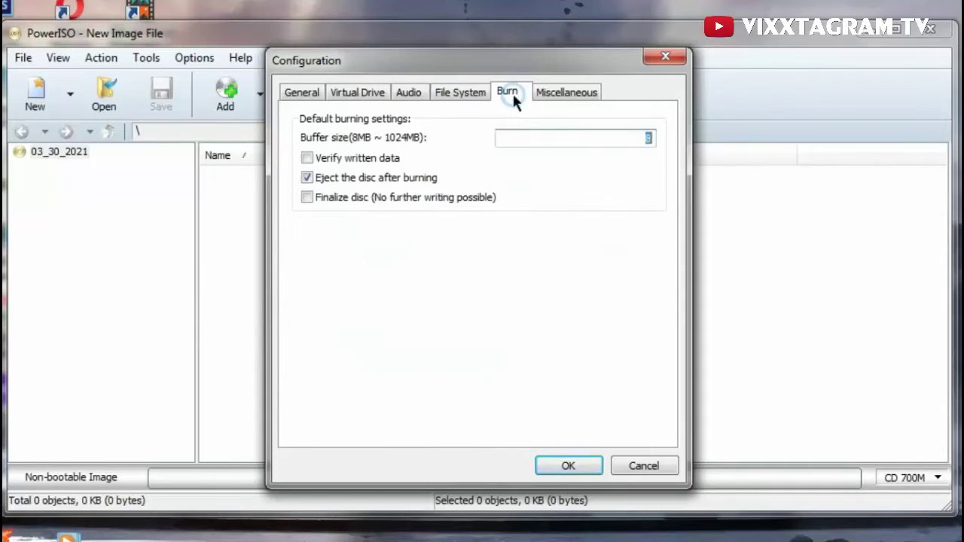
click(560, 97)
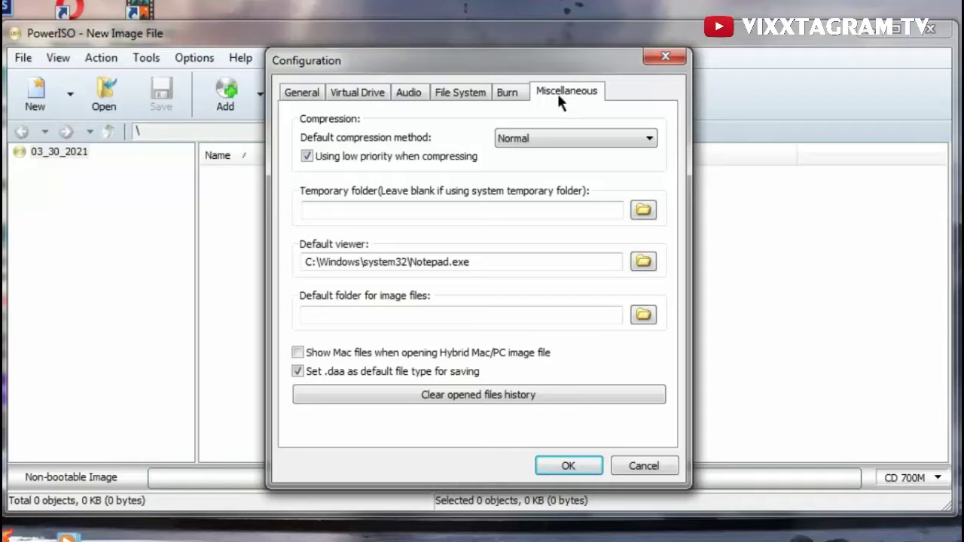
click(578, 461)
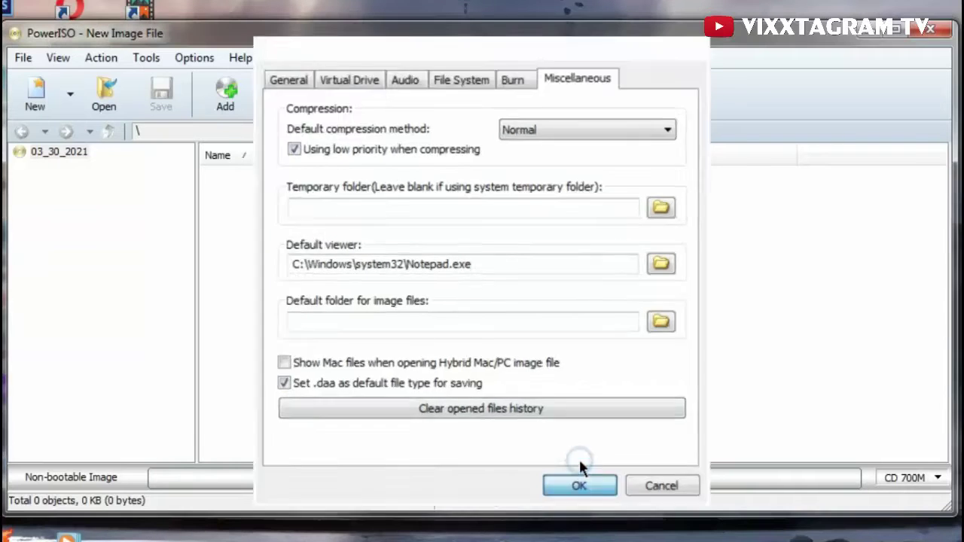
click(936, 33)
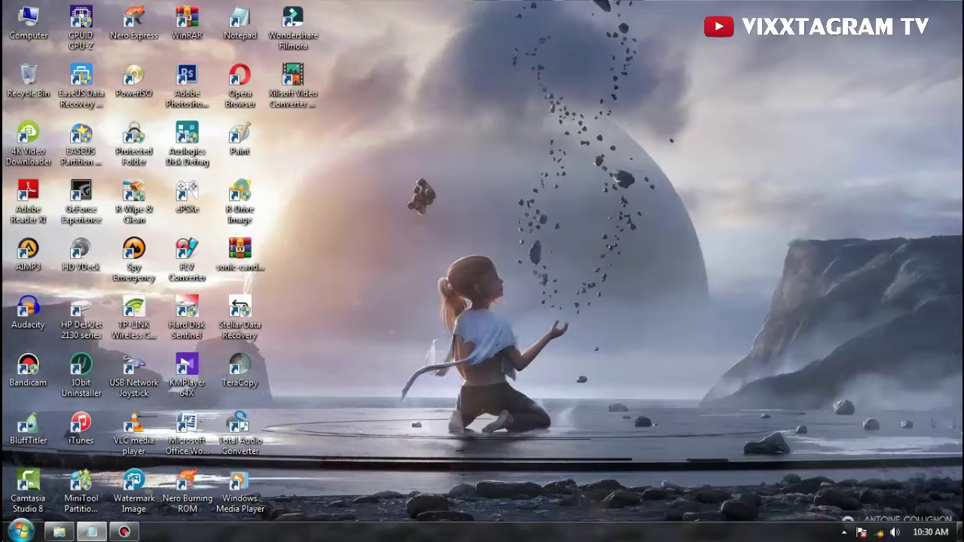
Step: Switch to Windows Explorer, dismiss AutoPlay, and start making a PowerISO image file from DVD RW Drive (J:)
click(78, 530)
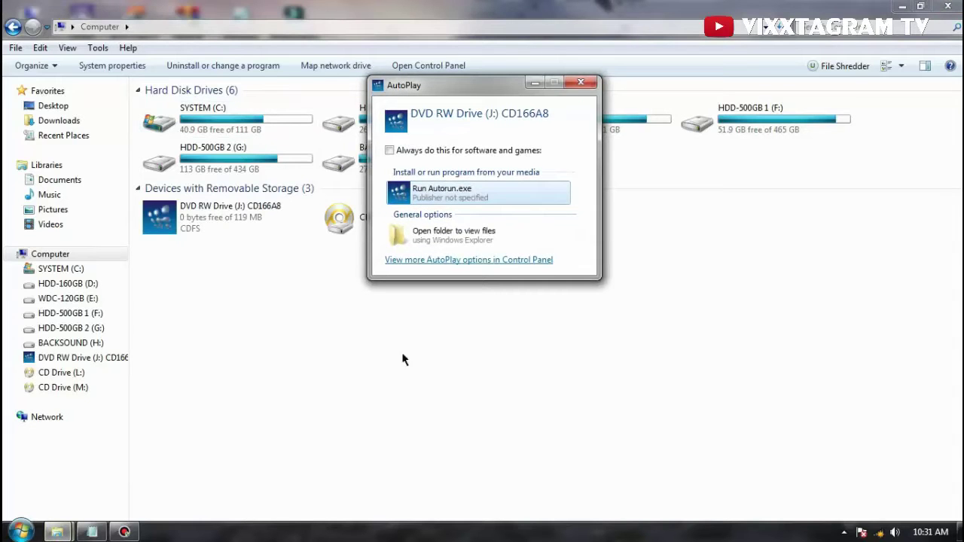
click(581, 84)
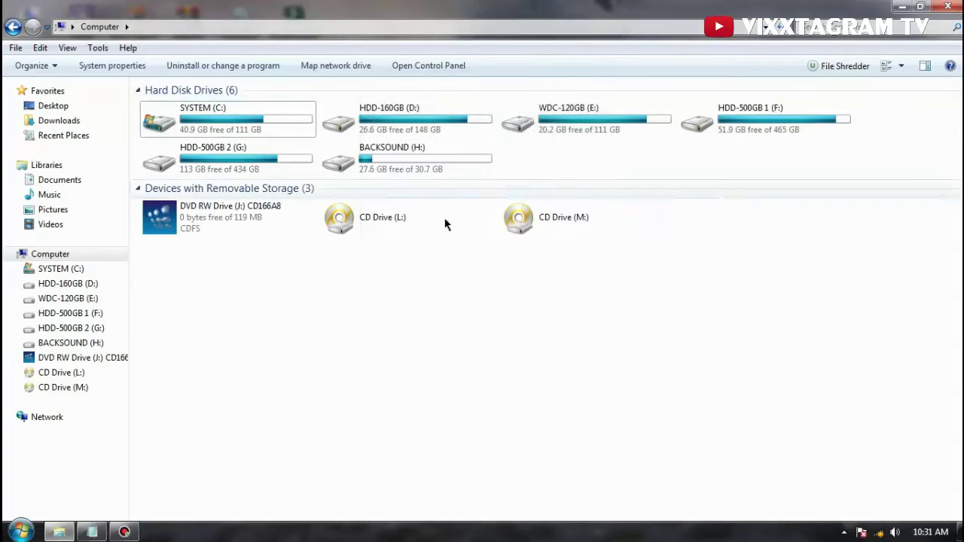
click(208, 224)
right_click(209, 224)
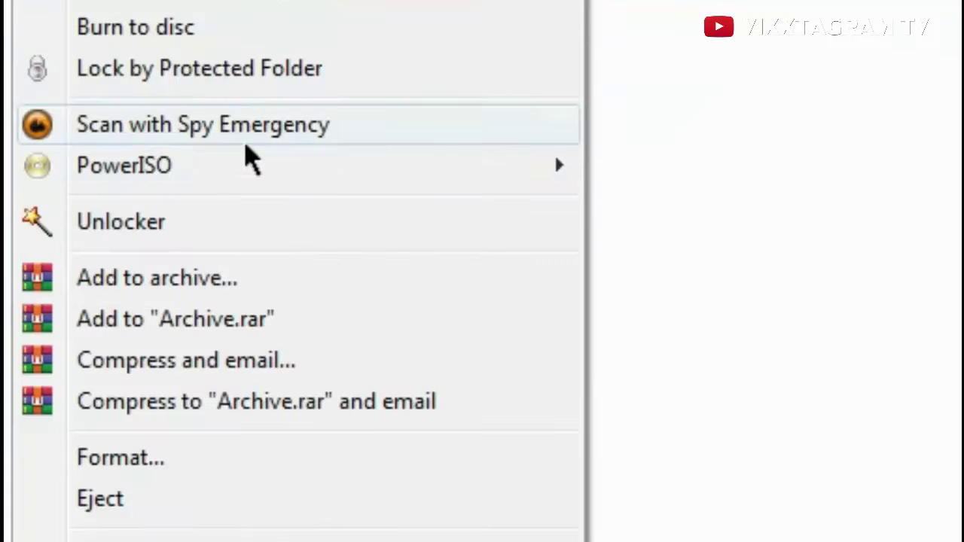
mouse_move(299, 328)
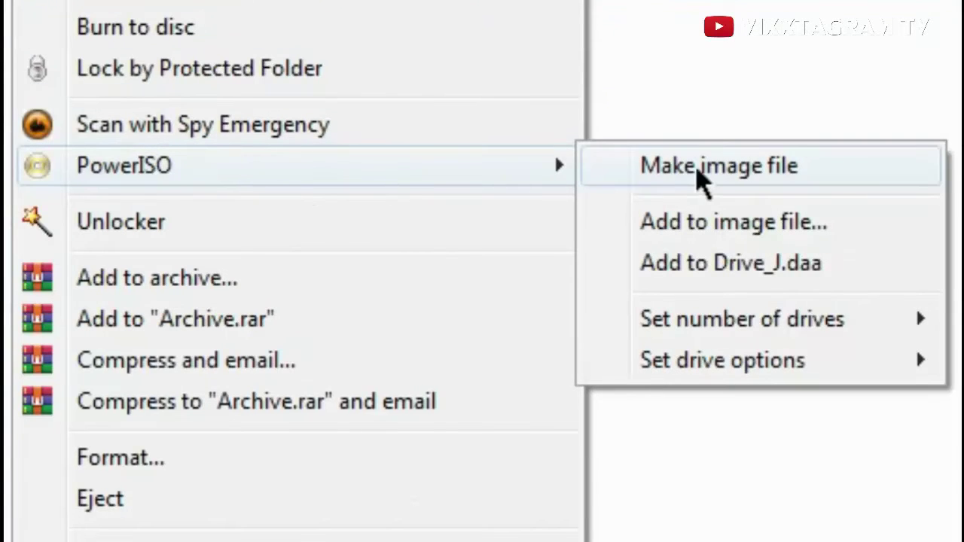
click(736, 175)
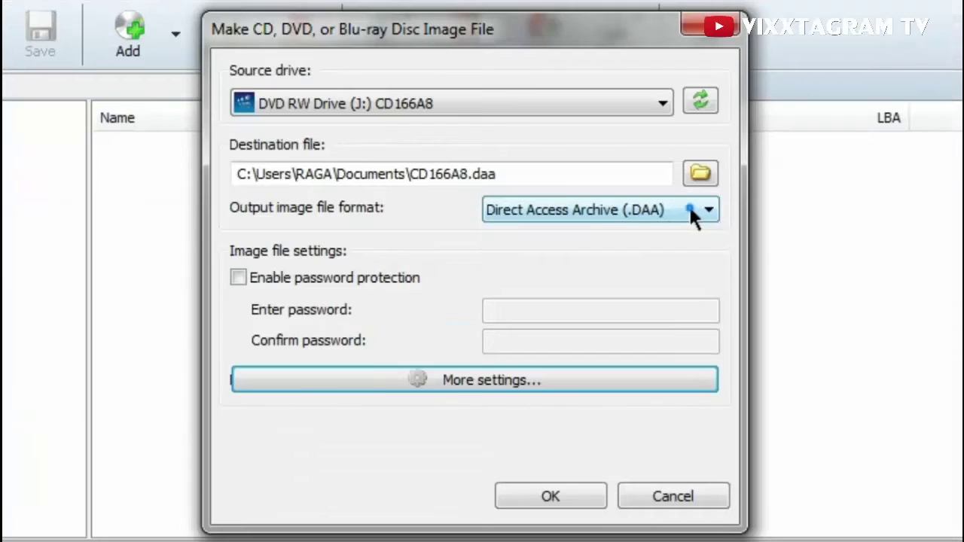
Step: Create the disc image in the Standard ISO Images (.ISO) format
click(669, 241)
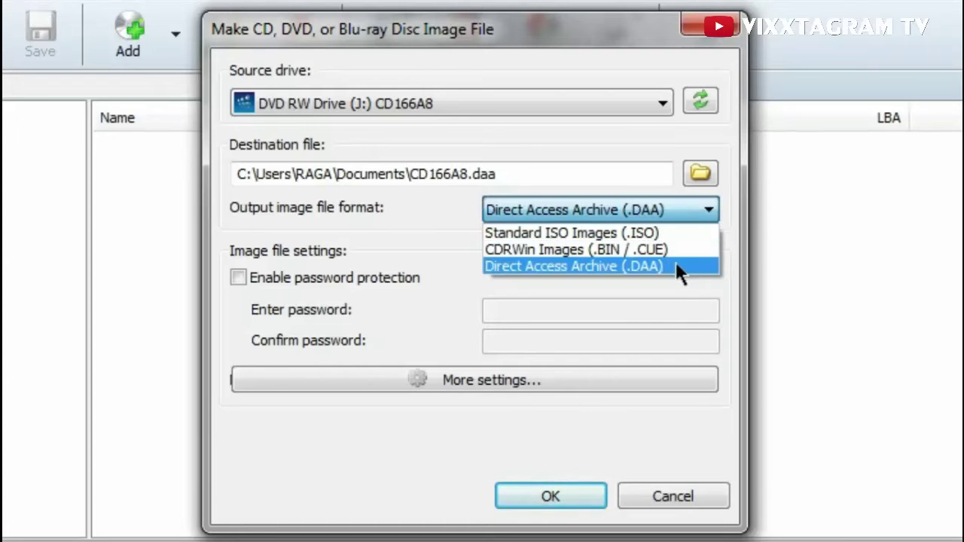
click(661, 233)
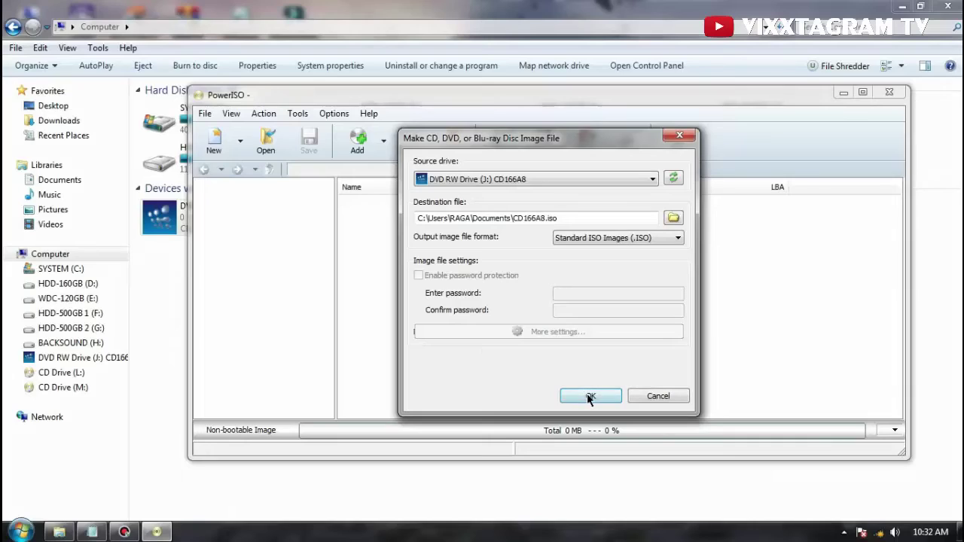
click(589, 397)
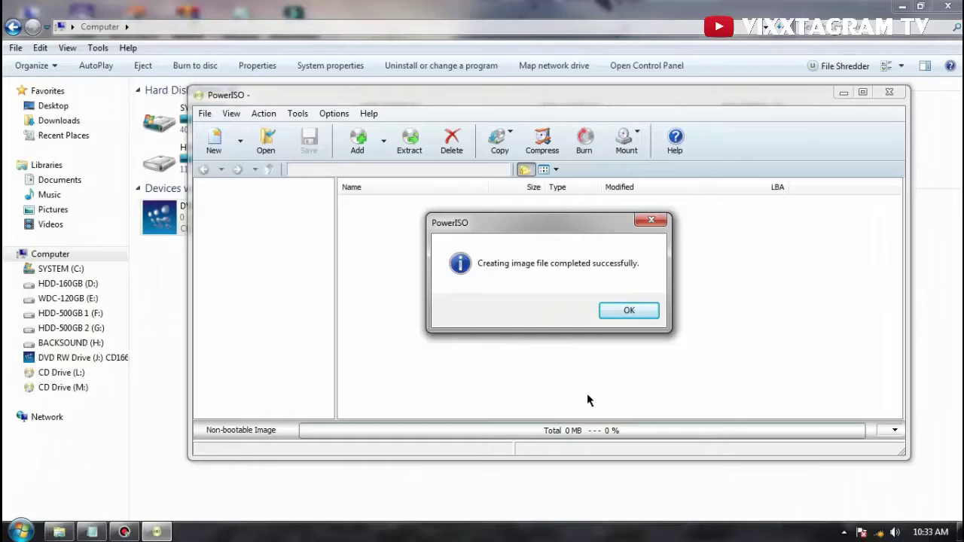
Step: Close PowerISO and eject the disc from DVD RW Drive (J:)
click(625, 311)
click(890, 92)
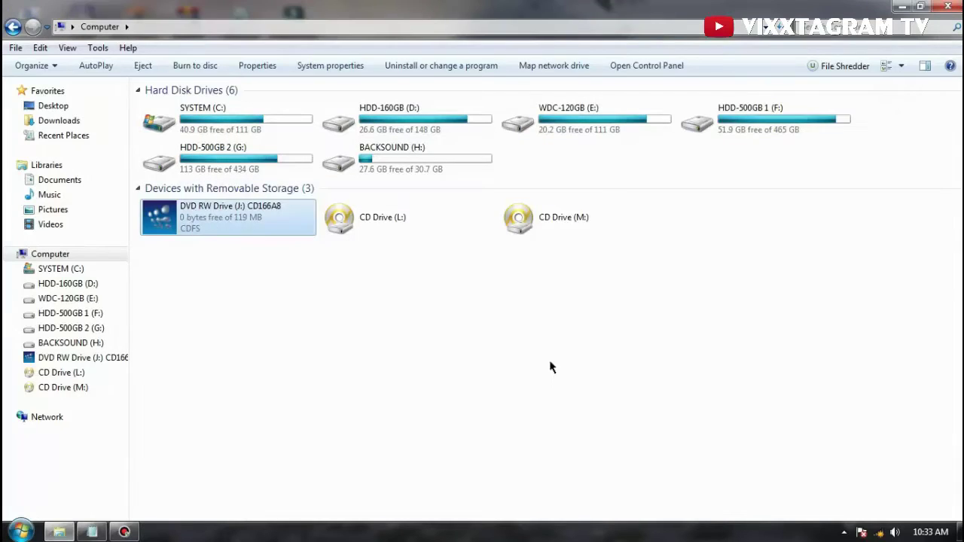
right_click(246, 224)
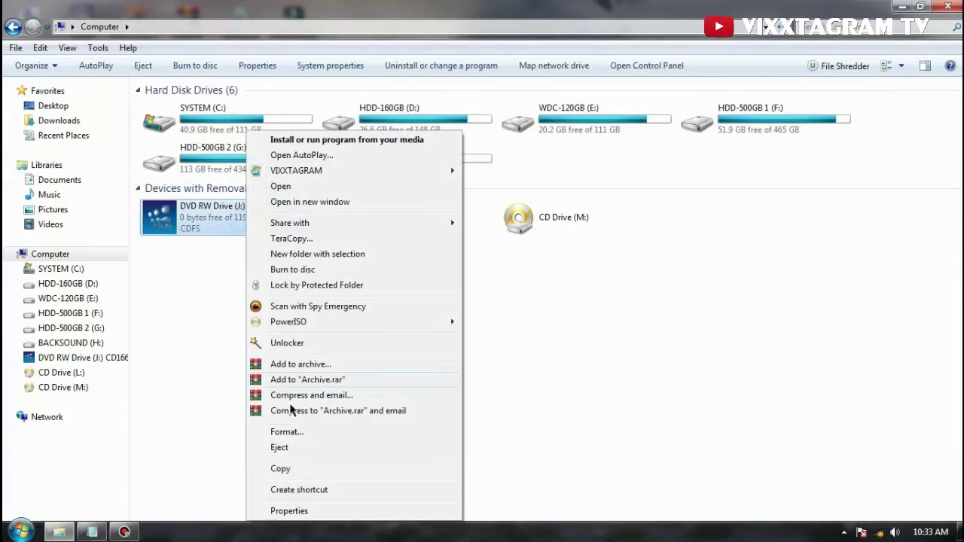
click(292, 447)
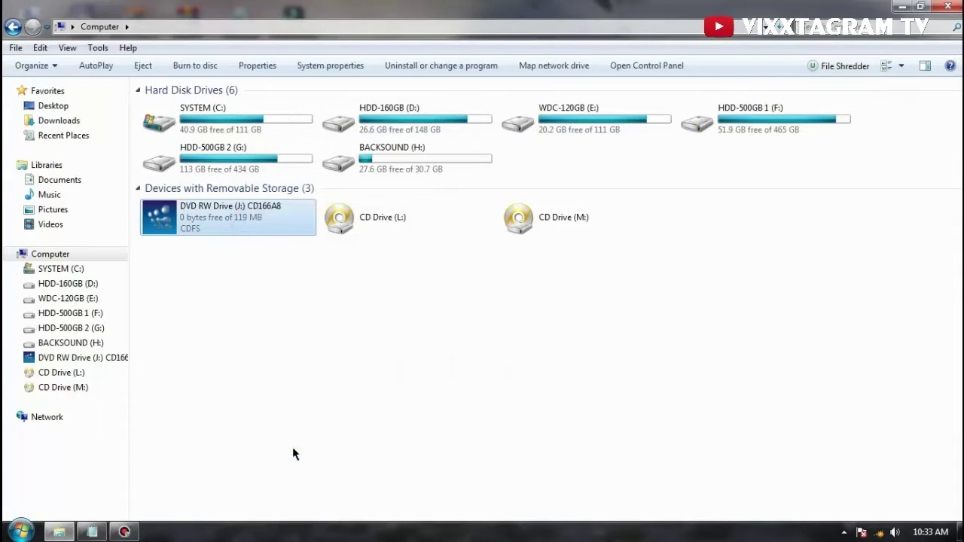
Step: Check the properties of the CD166A8 image file in the Documents library
click(71, 184)
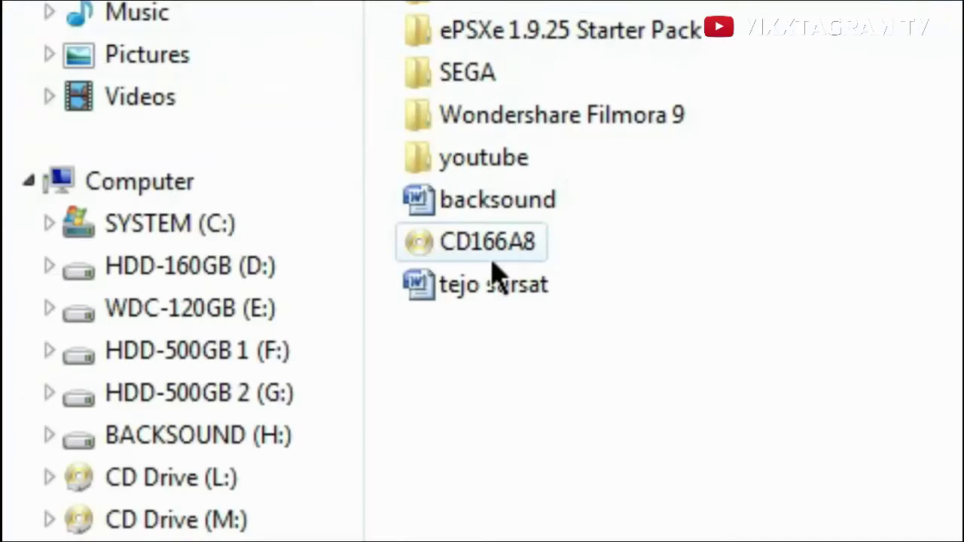
right_click(500, 258)
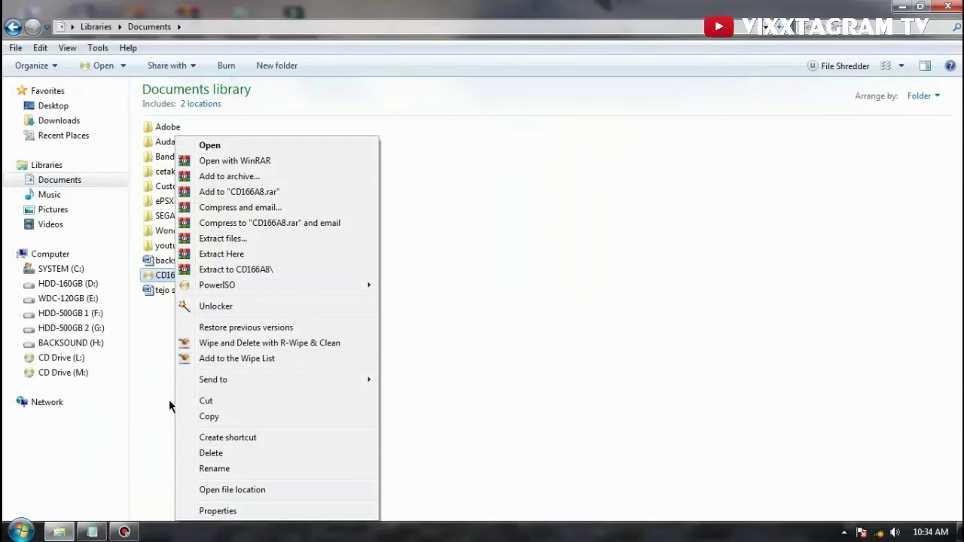
click(241, 510)
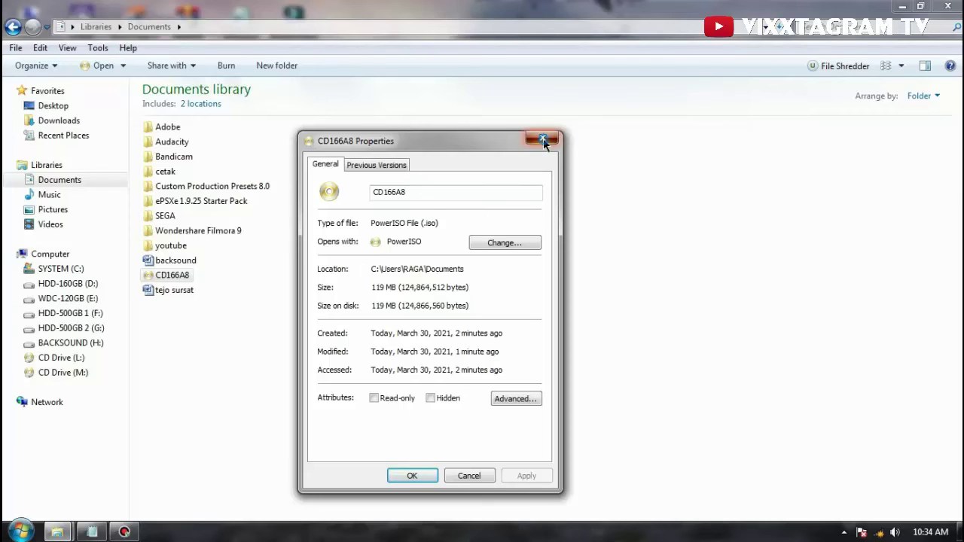
click(543, 139)
click(565, 429)
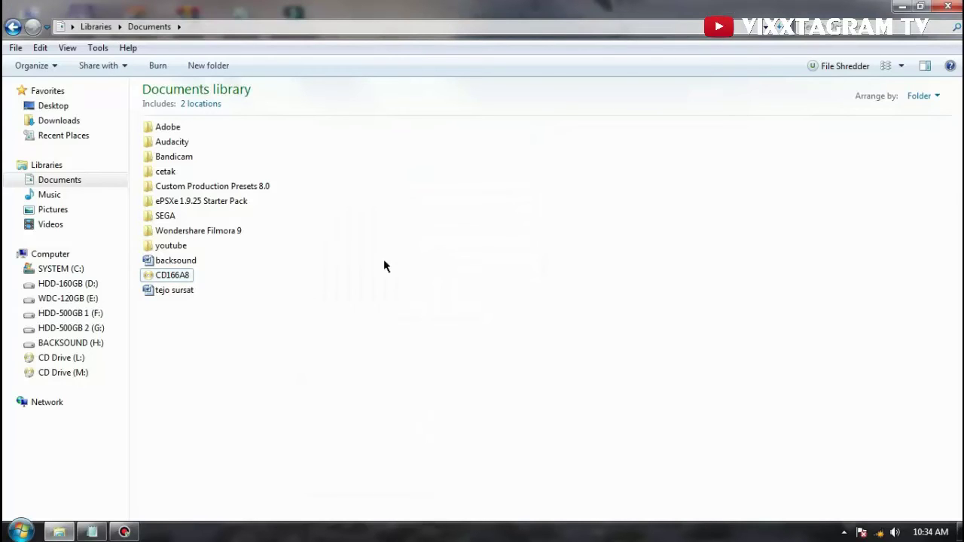
Step: Mount the CD166A8.iso image to virtual drive L: with PowerISO
click(180, 276)
right_click(180, 276)
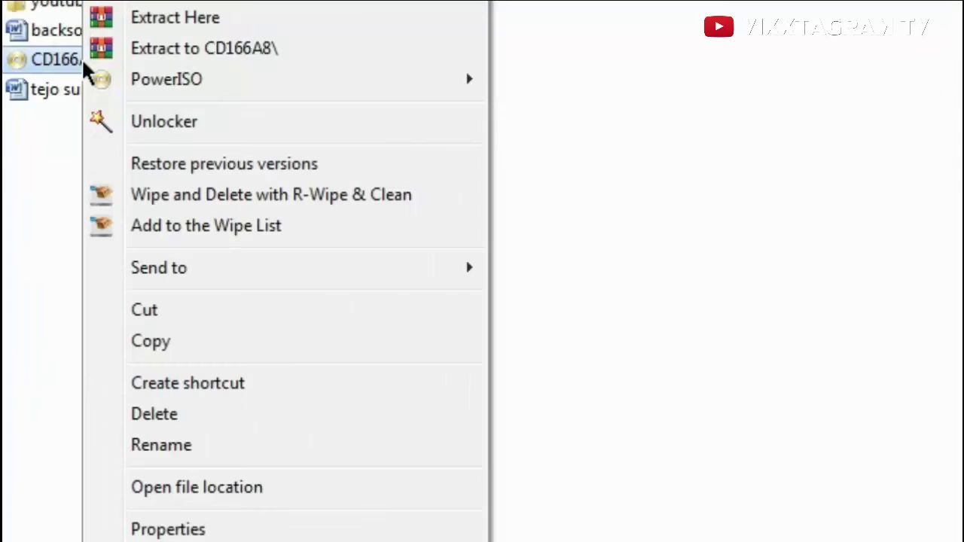
mouse_move(161, 85)
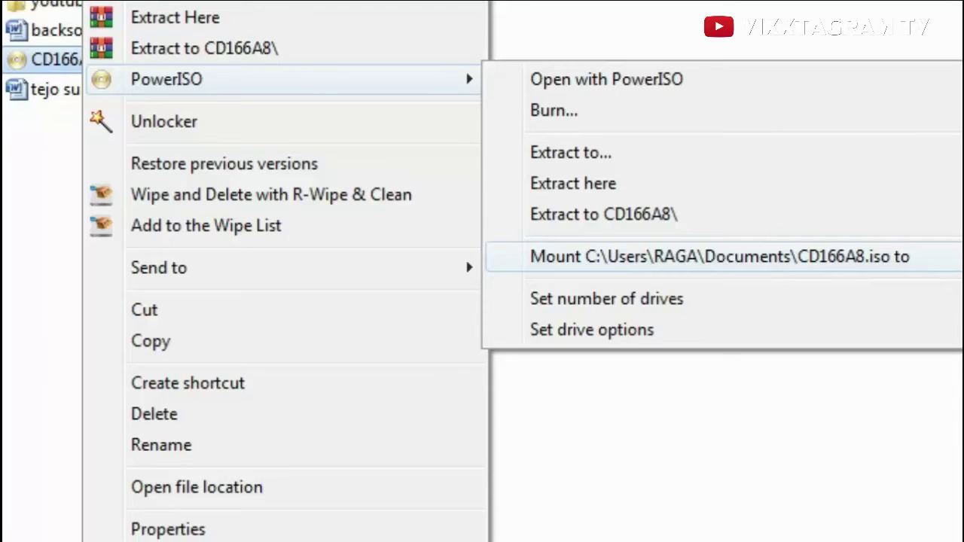
click(678, 381)
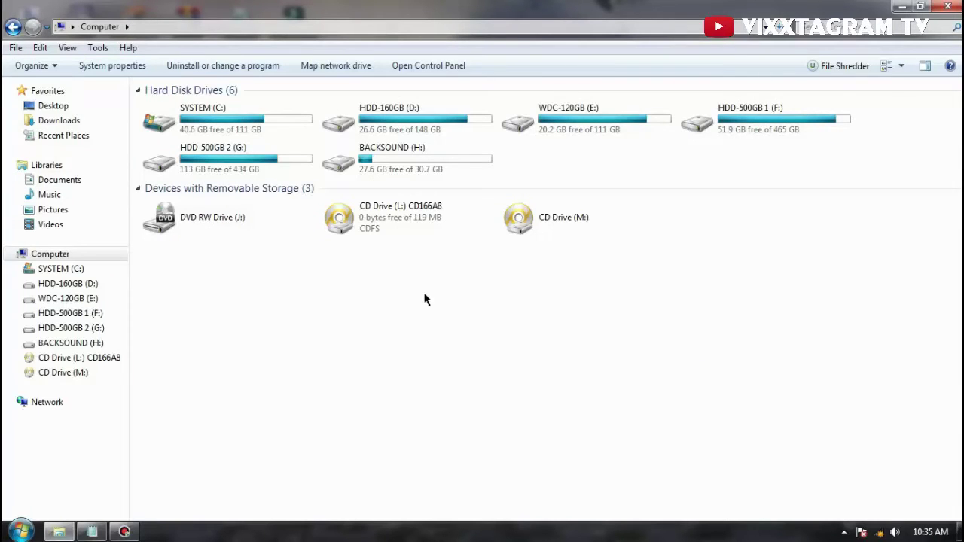
Step: Test the mounted disc by running CD Drive (L:), then quit the TP-LINK Setup Wizard
mouse_move(406, 214)
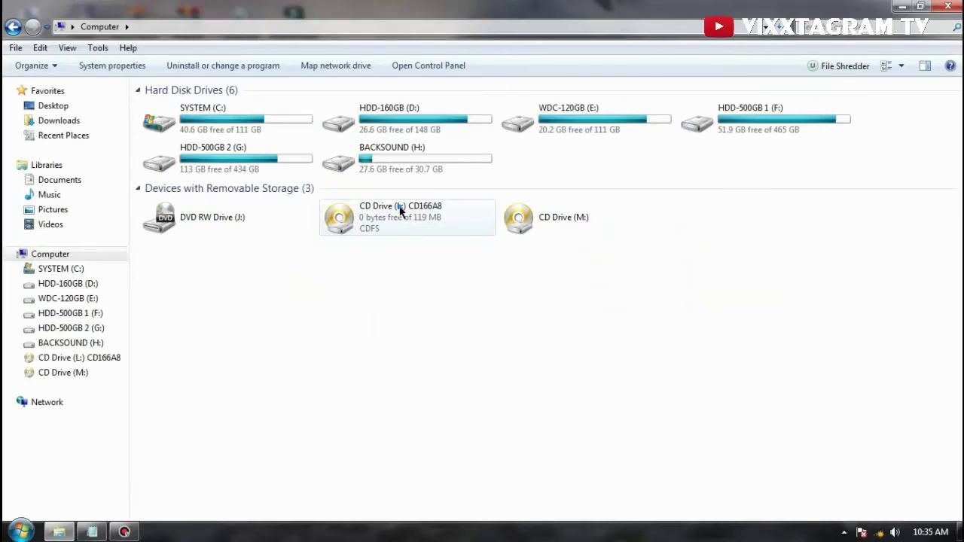
double_click(400, 212)
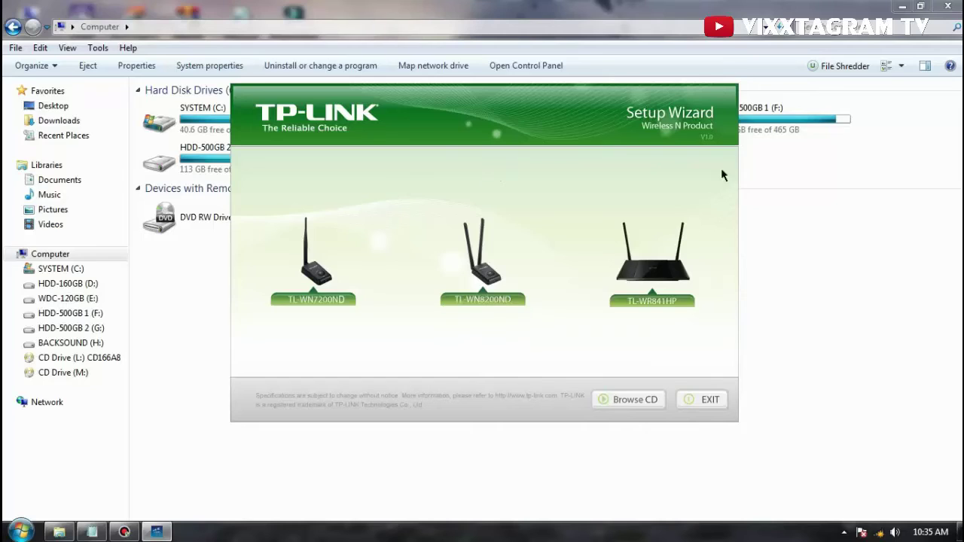
click(703, 407)
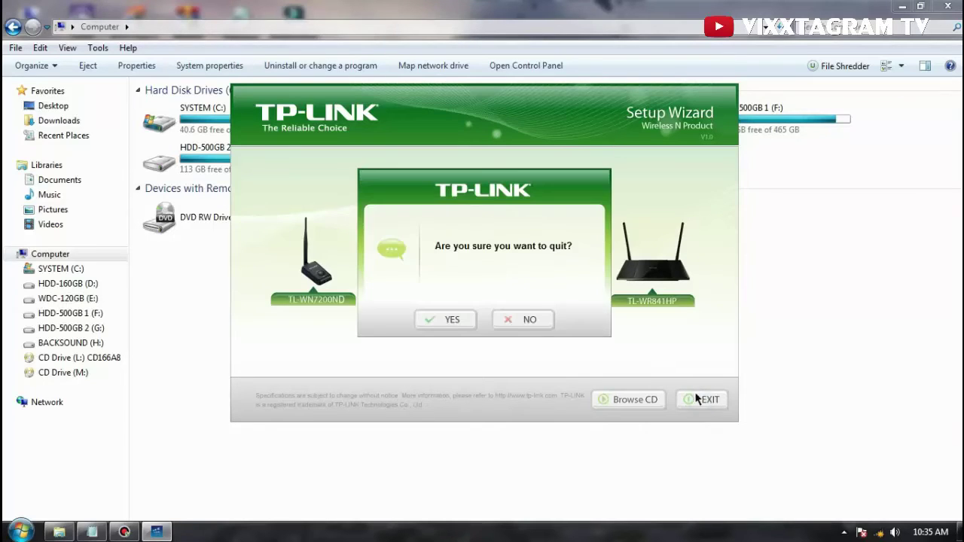
click(451, 321)
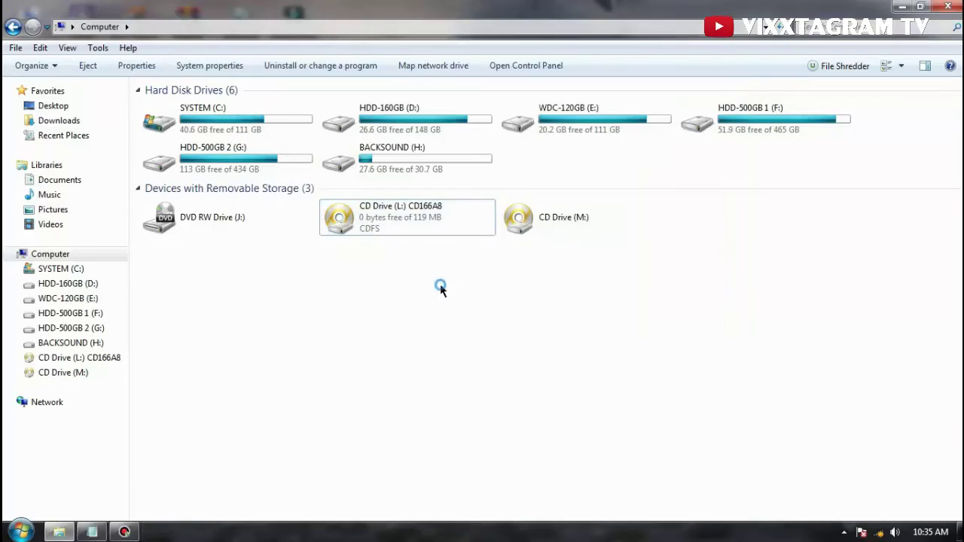
Step: Unmount the CD166A8 image from virtual drive L: with PowerISO
right_click(394, 217)
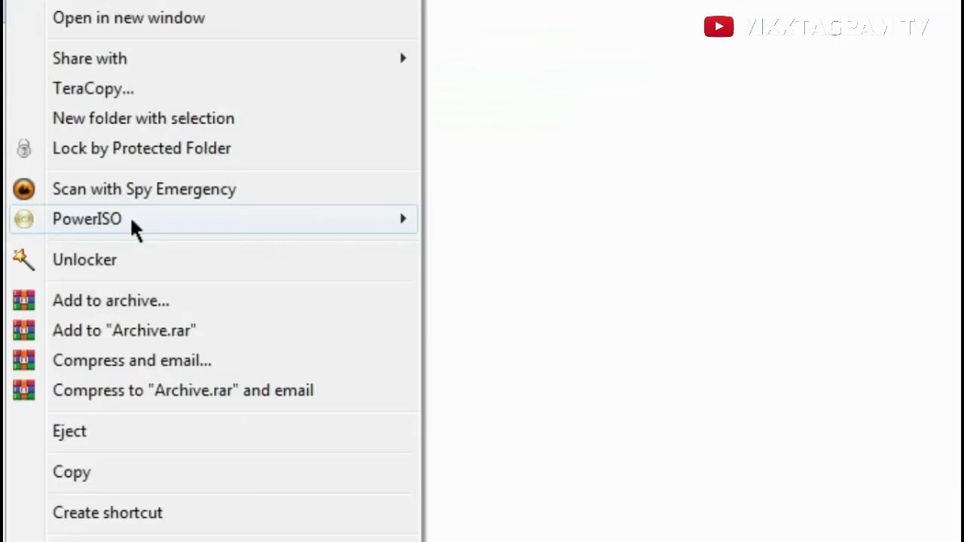
mouse_move(454, 339)
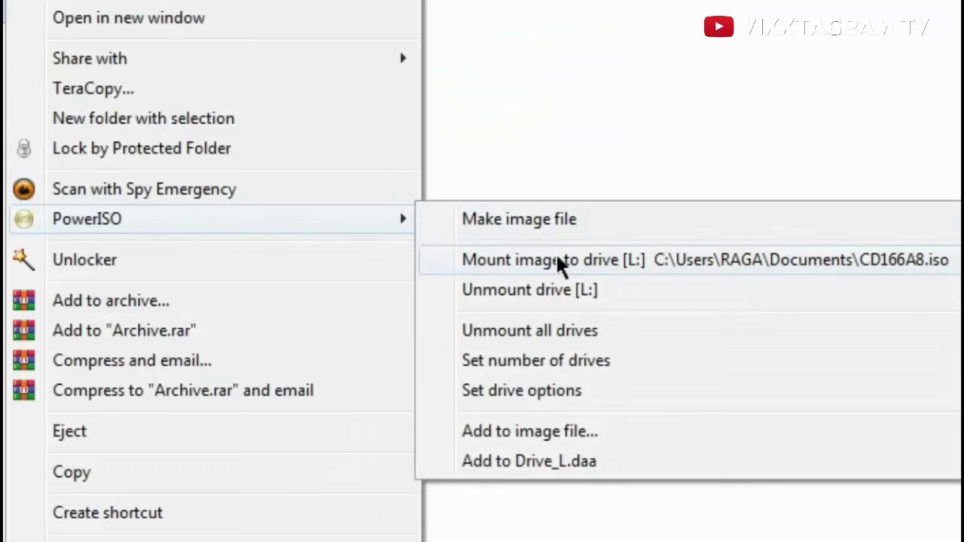
click(562, 304)
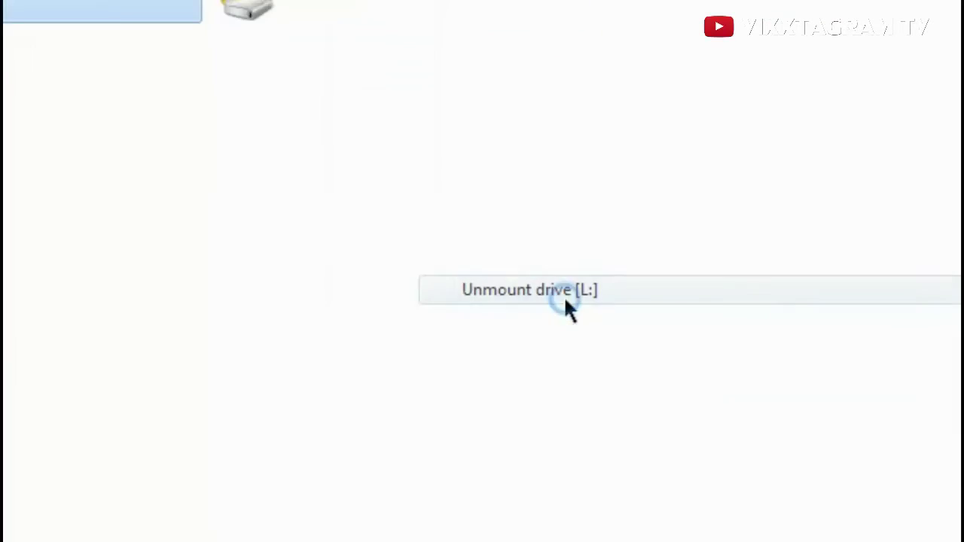